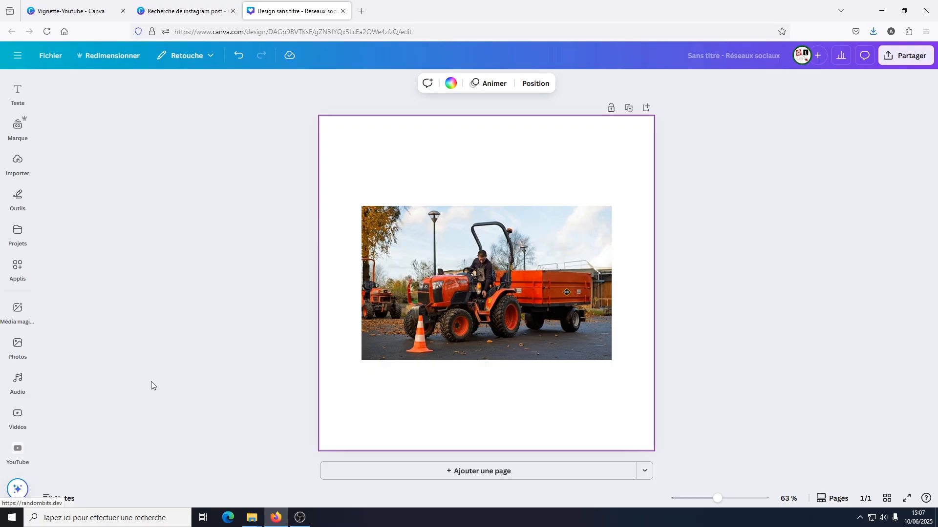
Open the FontFrame app and enter the text CAMPUS and MERDRIGNAC on two separate lines
left_click(18, 267)
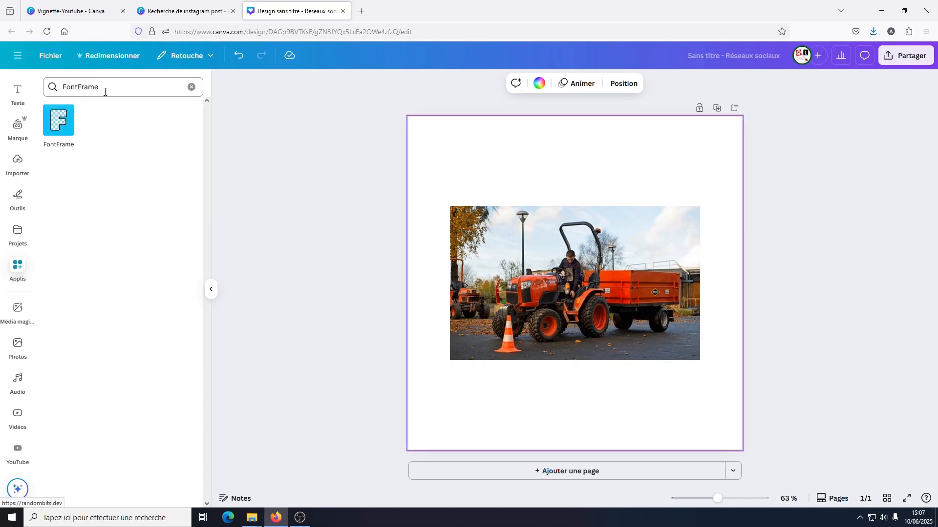
left_click(54, 126)
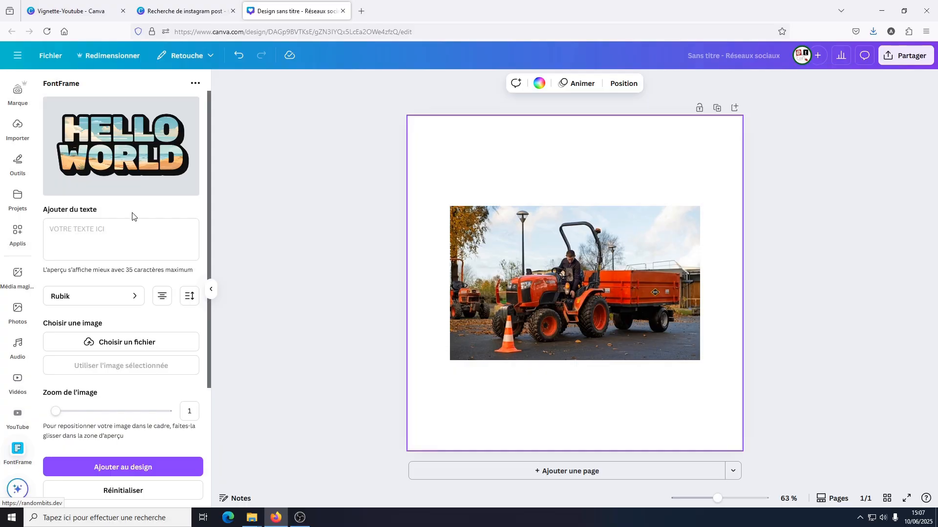
left_click(88, 233)
key("shift")
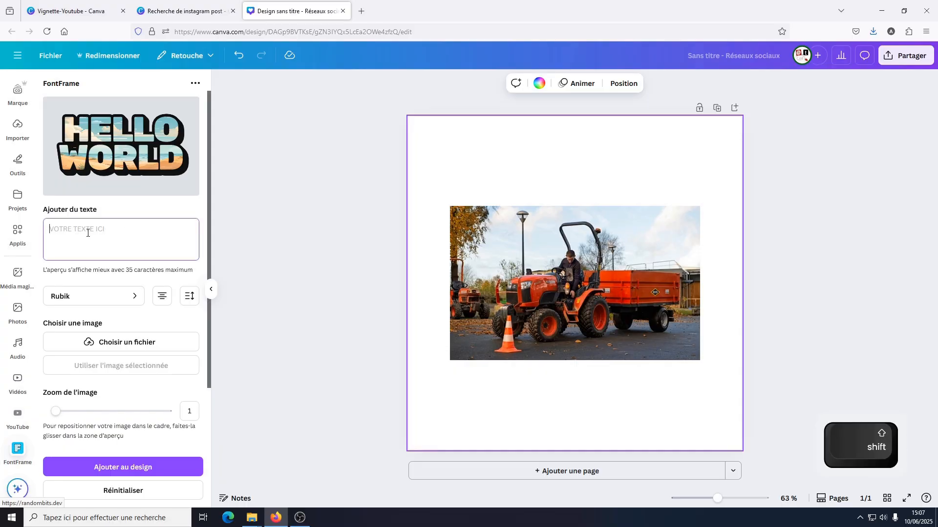
type("CAMPUS")
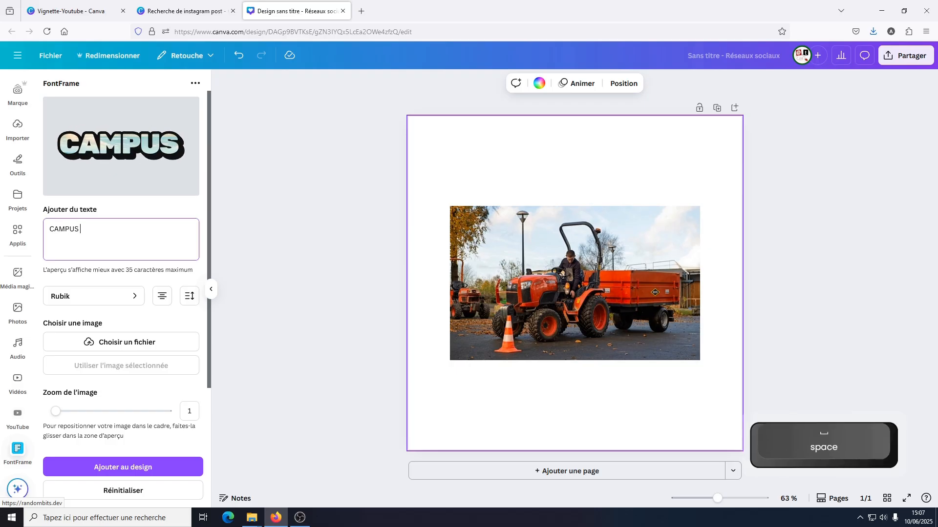
key("Return")
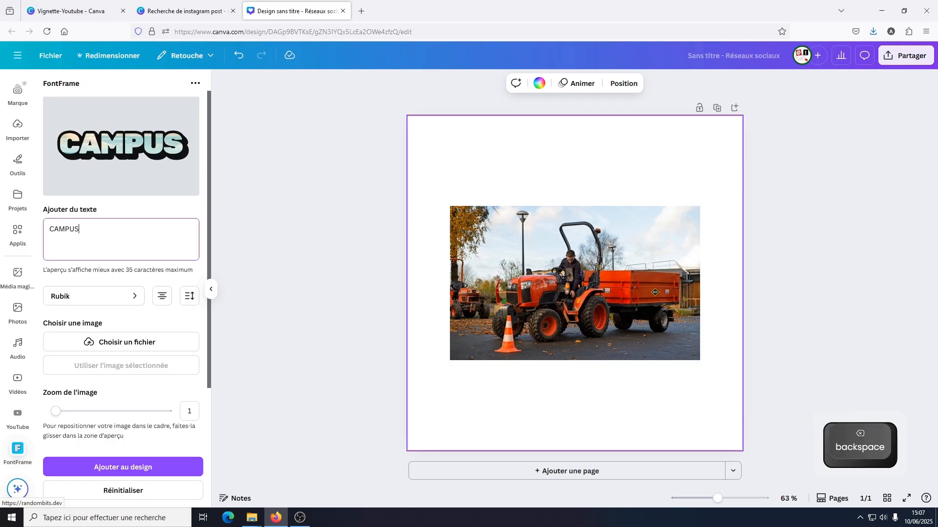
type("ME")
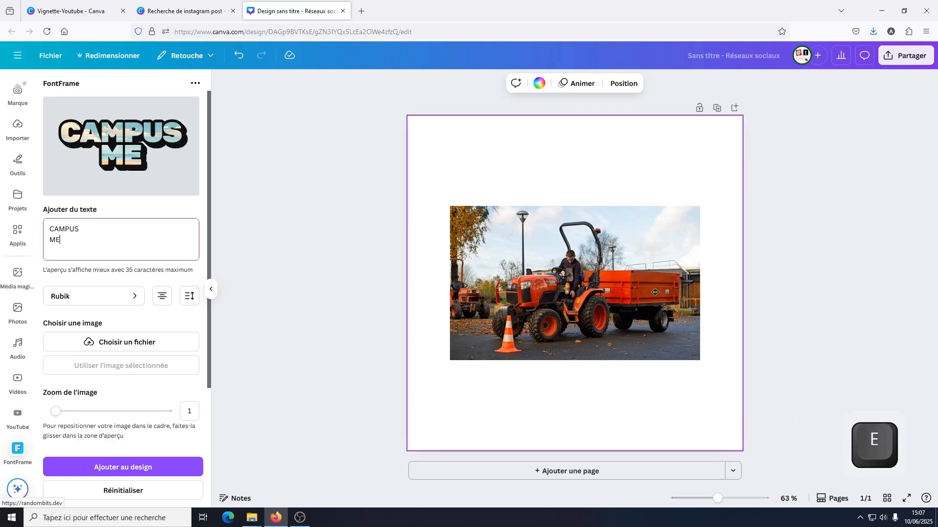
type("RDRIGNAC")
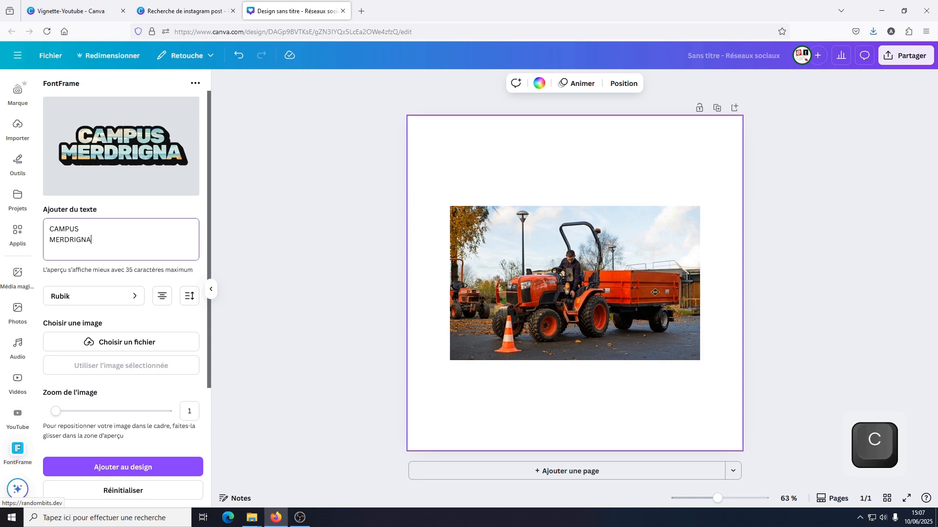
left_click(62, 307)
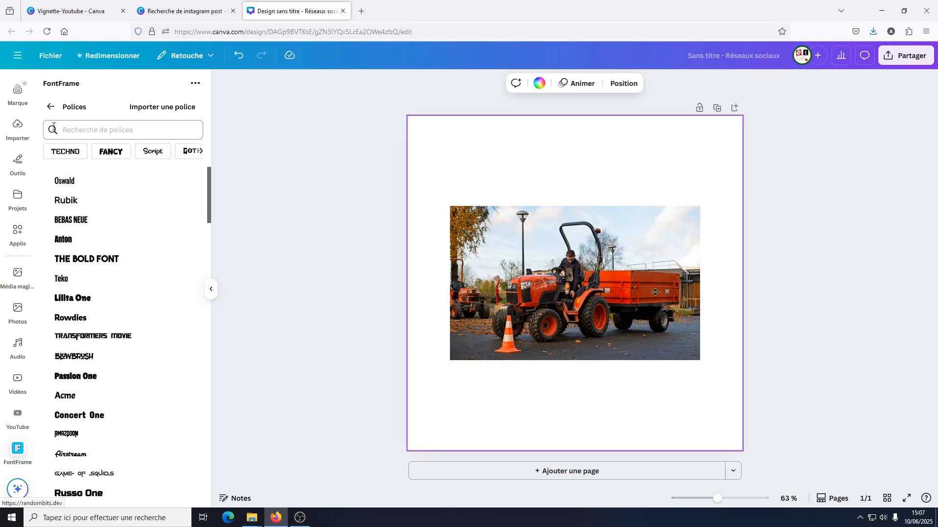
left_click(51, 105)
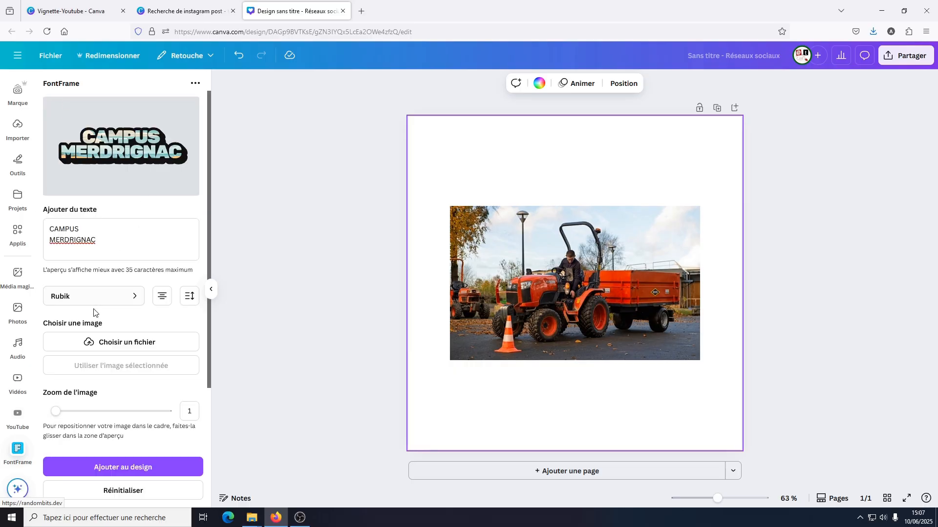
Use the tractor photo on the page as the image that fills the lettering
scroll(172, 323, "down", 2)
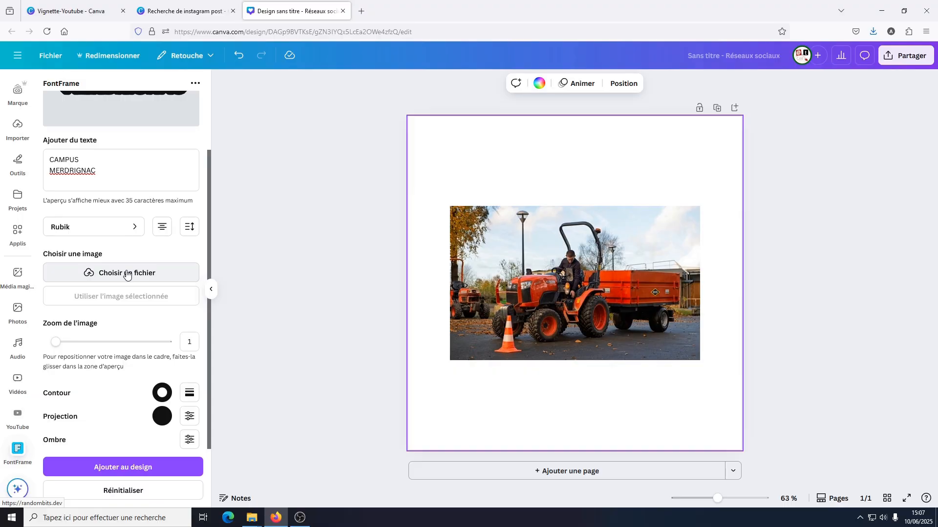
left_click(479, 233)
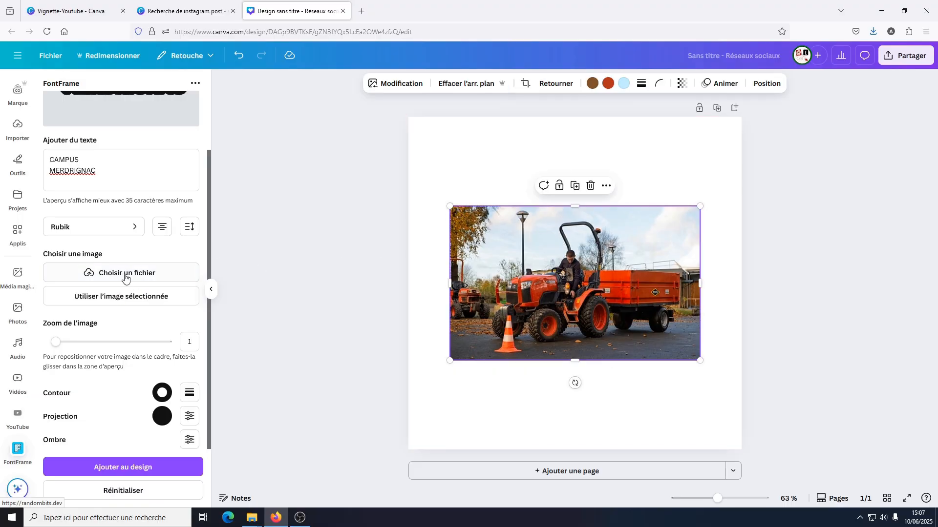
left_click(108, 297)
scroll(147, 175, "up", 3)
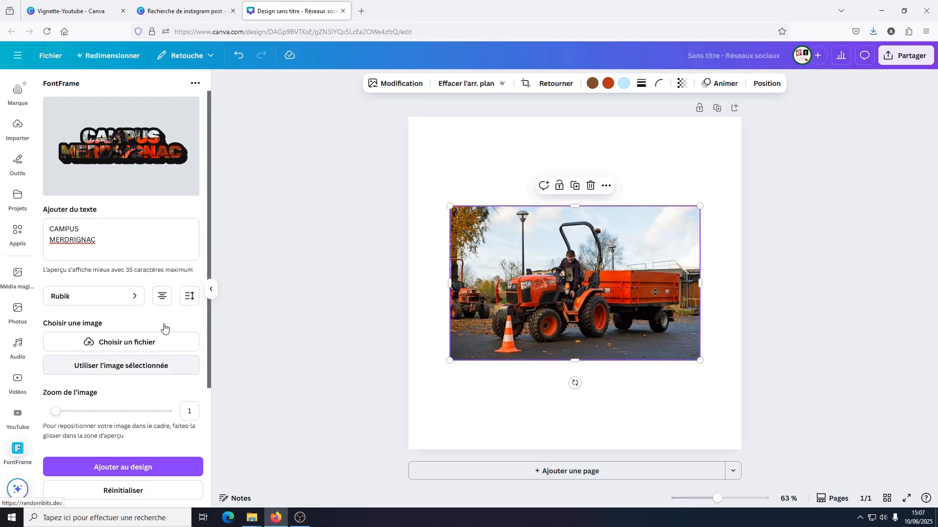
Set the lettering's line spacing to 1.05 and the zoom of its fill image to 1.2
left_click(189, 296)
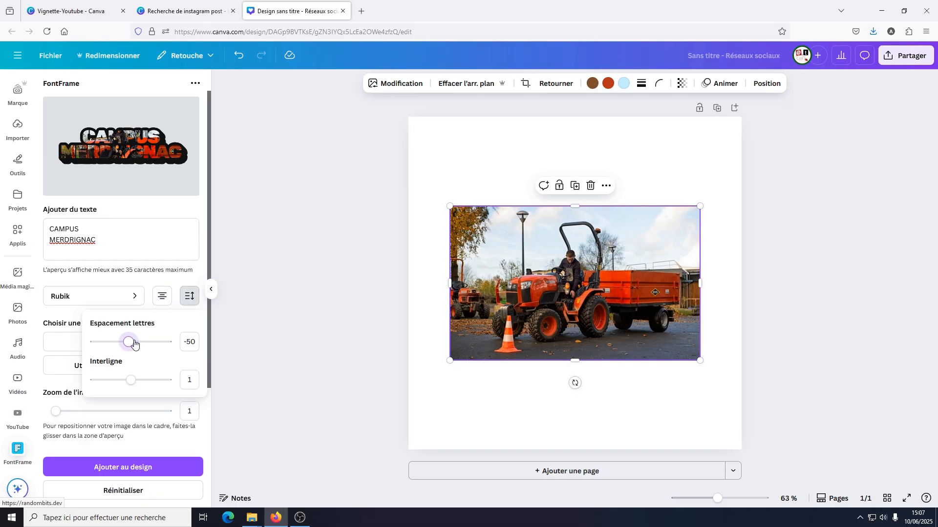
left_click_drag(129, 380, 136, 384)
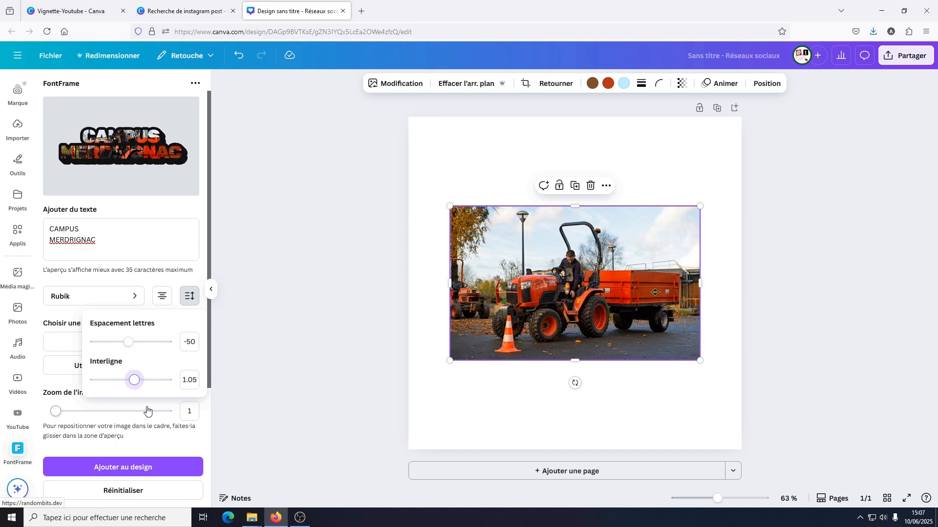
left_click(189, 440)
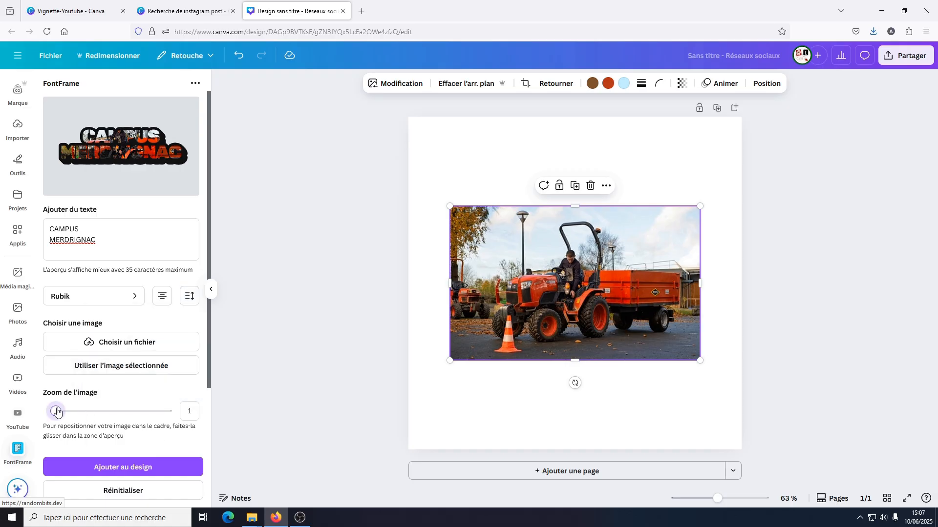
mouse_move(55, 411)
left_mouse_down()
mouse_move(73, 411)
mouse_move(63, 412)
left_mouse_up()
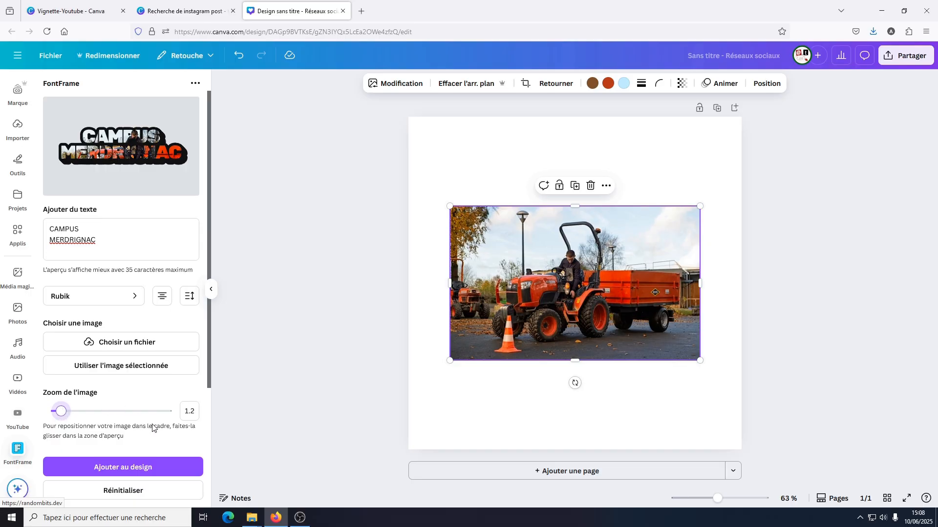
Try the orange palette colour on the lettering's outline and check it in the preview
scroll(157, 441, "down", 2)
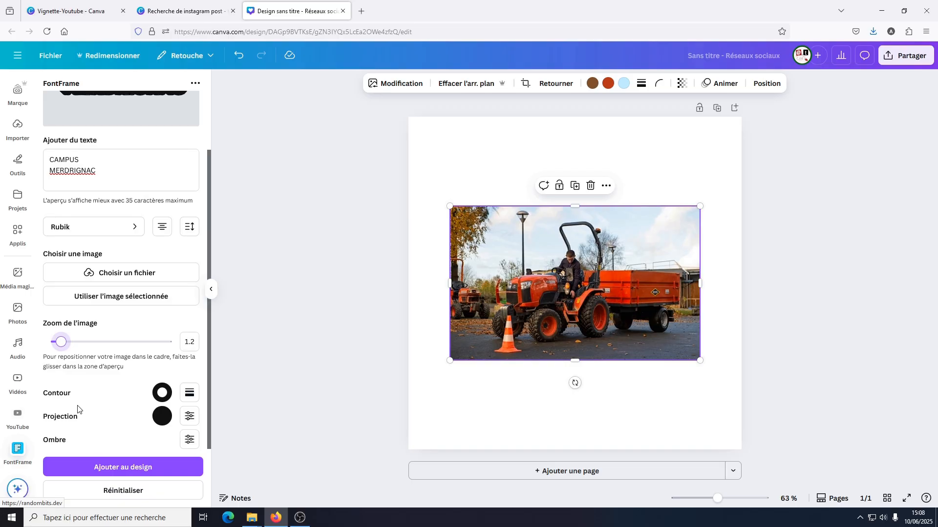
left_click(162, 393)
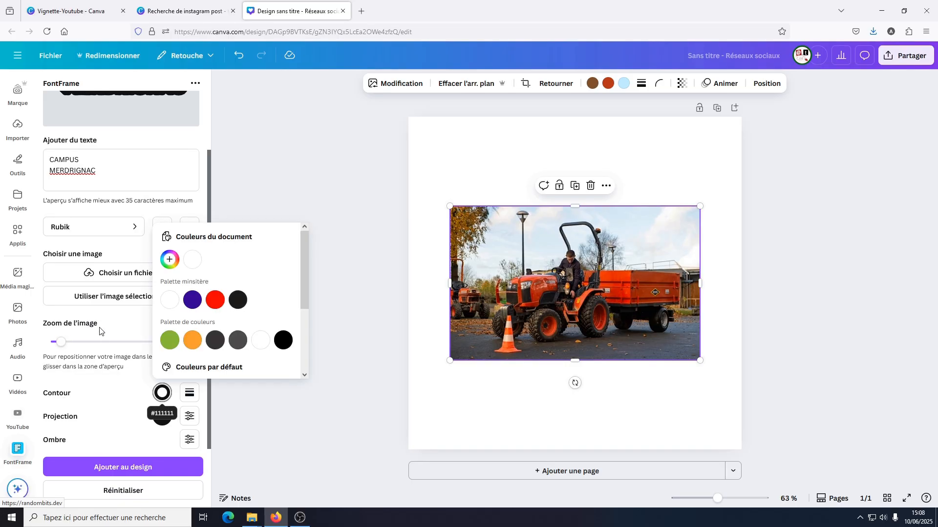
left_click(192, 340)
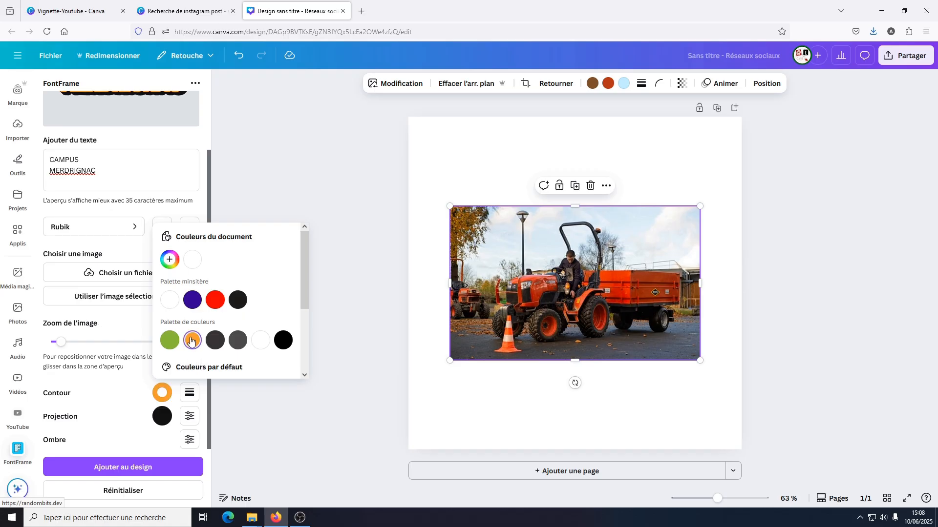
left_click(207, 207)
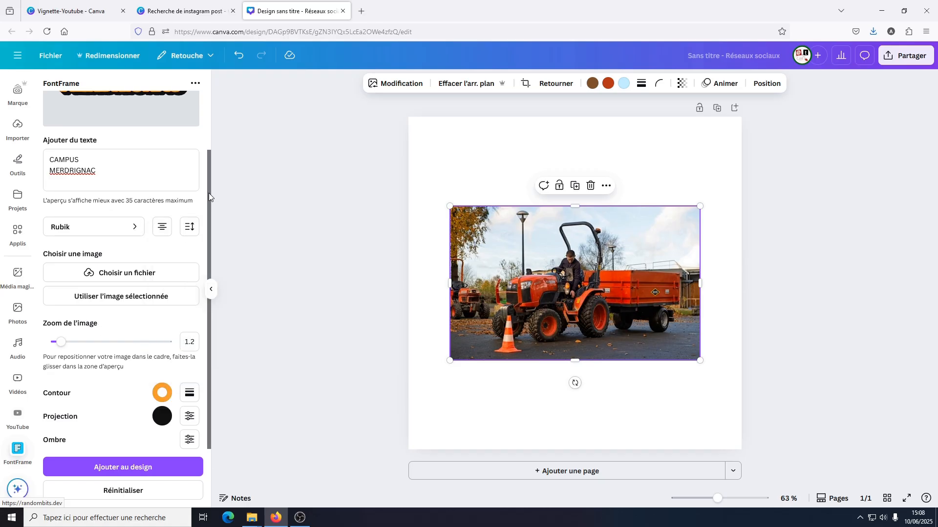
scroll(172, 163, "up", 2)
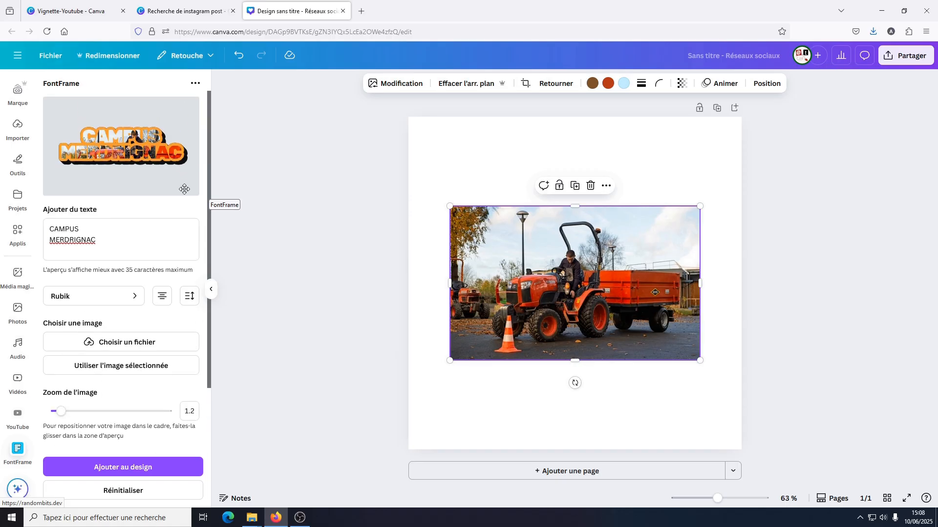
Colour the lettering's outline with the green palette colour and set its border thickness to 72
scroll(184, 192, "down", 1)
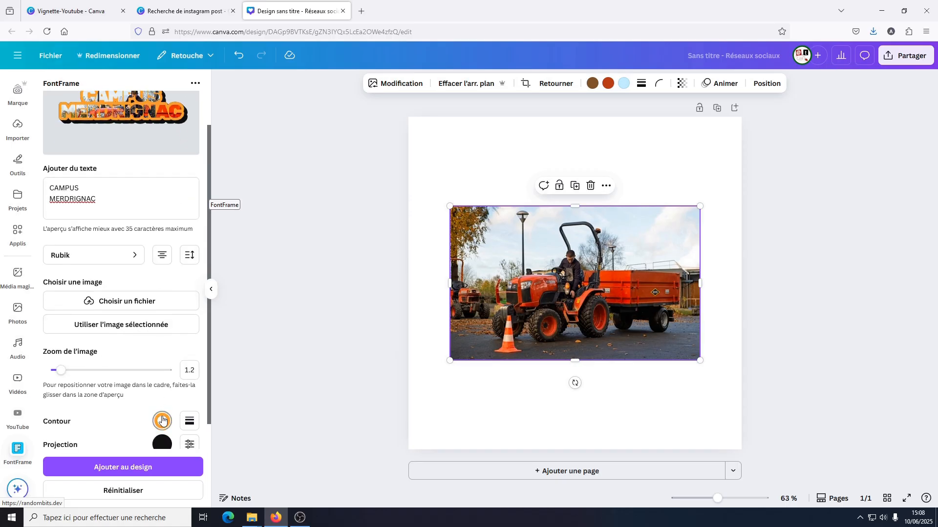
left_click(162, 421)
left_click(169, 367)
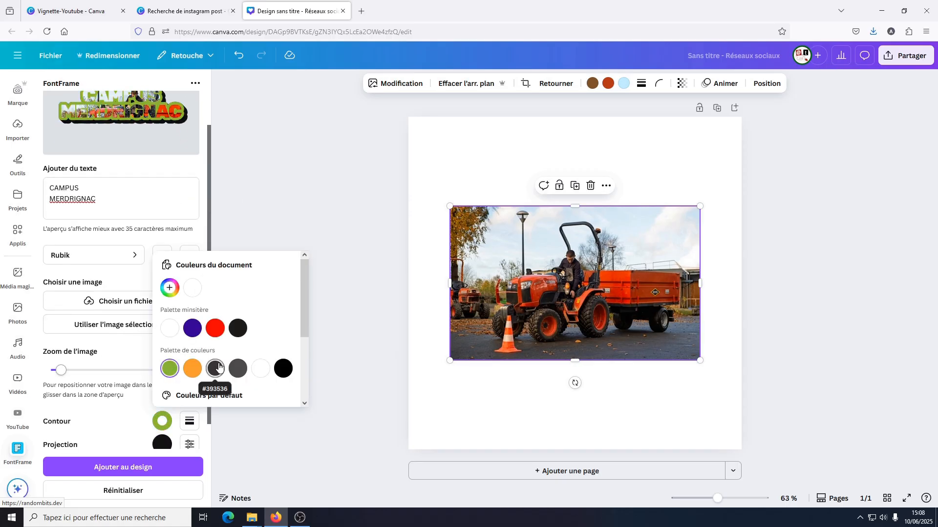
left_click(189, 424)
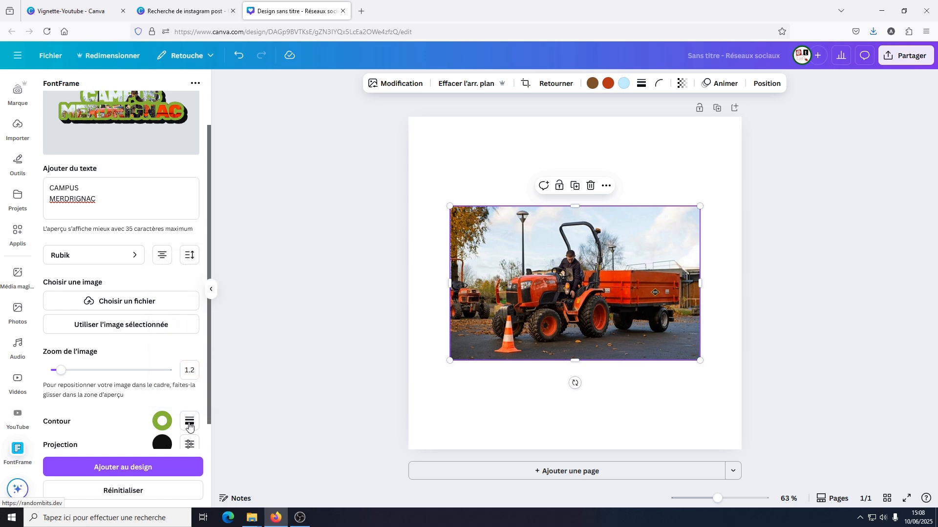
left_click(189, 423)
left_click_drag(138, 463, 121, 469)
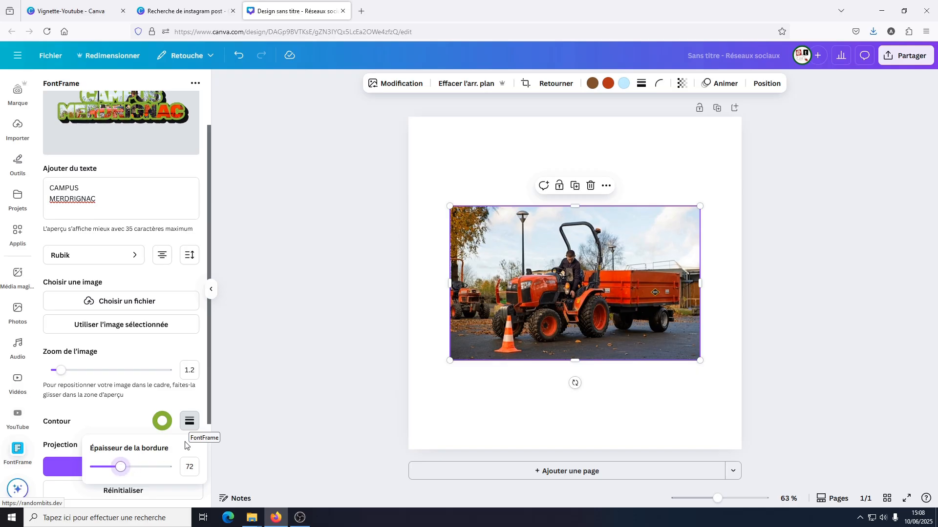
left_click(176, 401)
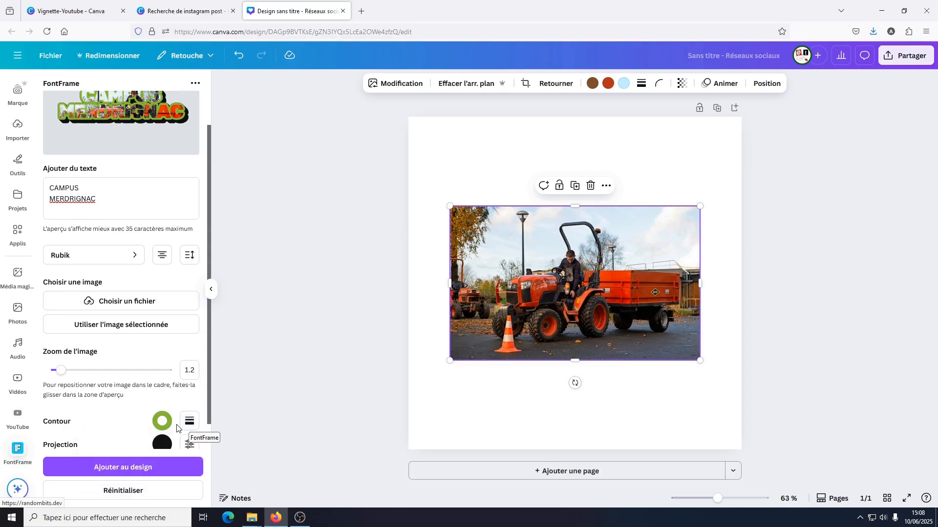
Set the lettering's projection colour to the green of the colour palette
left_click(161, 444)
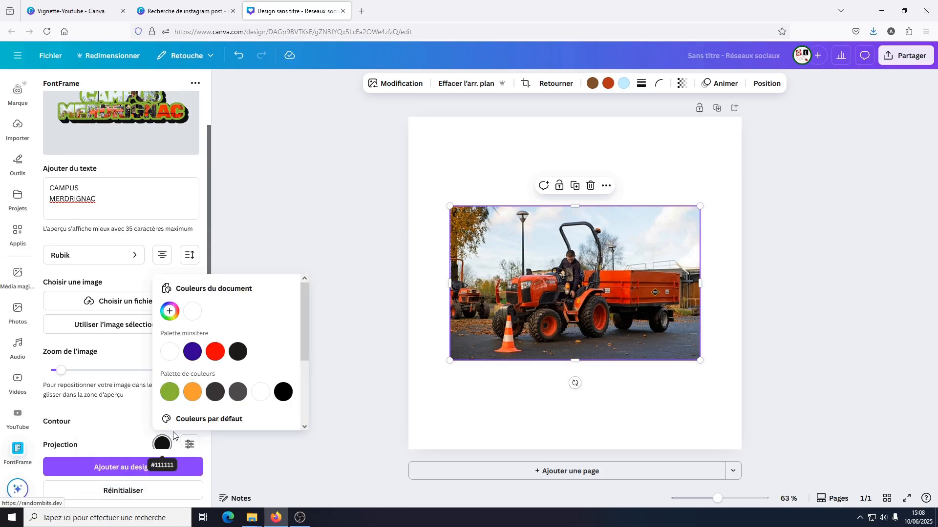
left_click(169, 394)
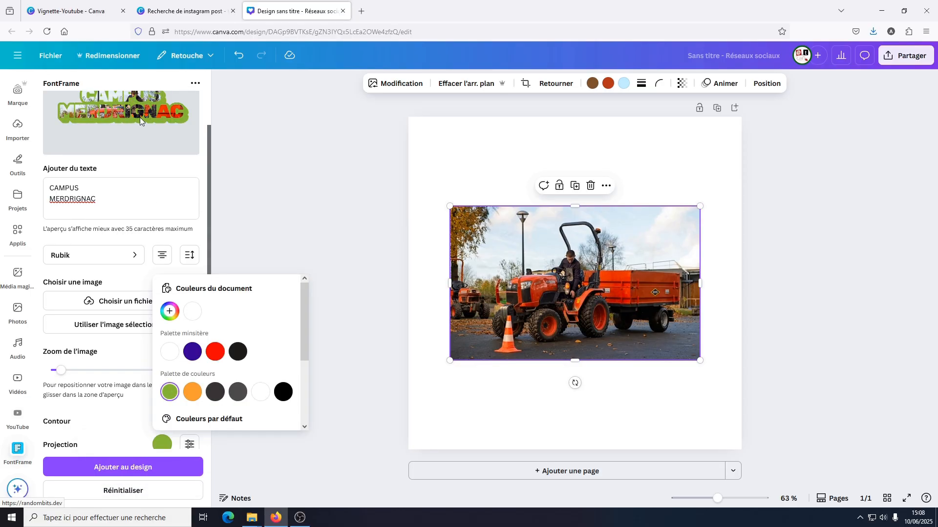
left_click(190, 446)
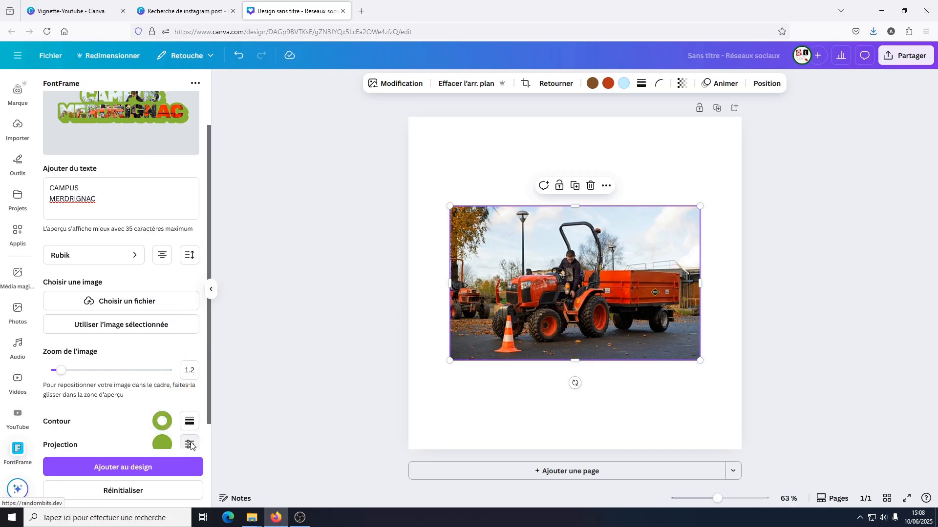
Adjust the lettering's projection to a length of 10 and an angle of 45
left_click(190, 446)
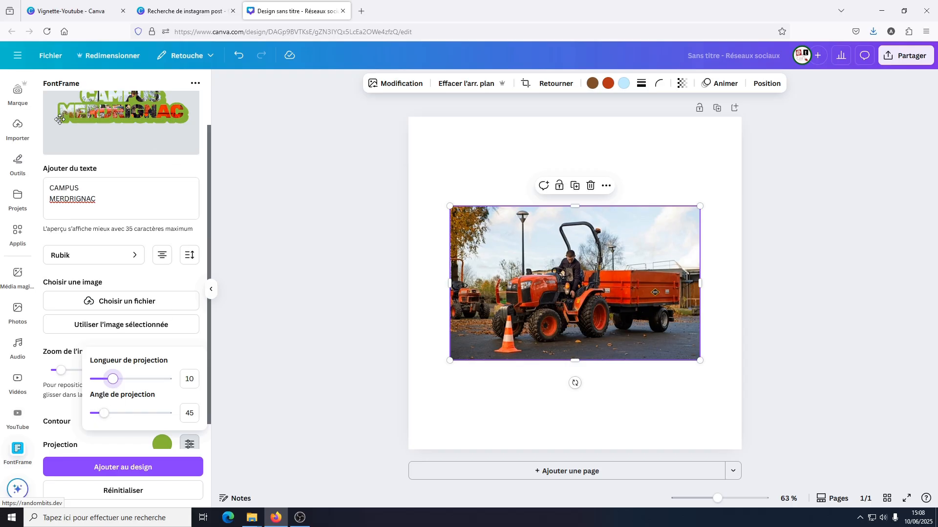
mouse_move(104, 409)
left_mouse_down()
mouse_move(175, 416)
mouse_move(104, 411)
left_mouse_up()
double_click(191, 414)
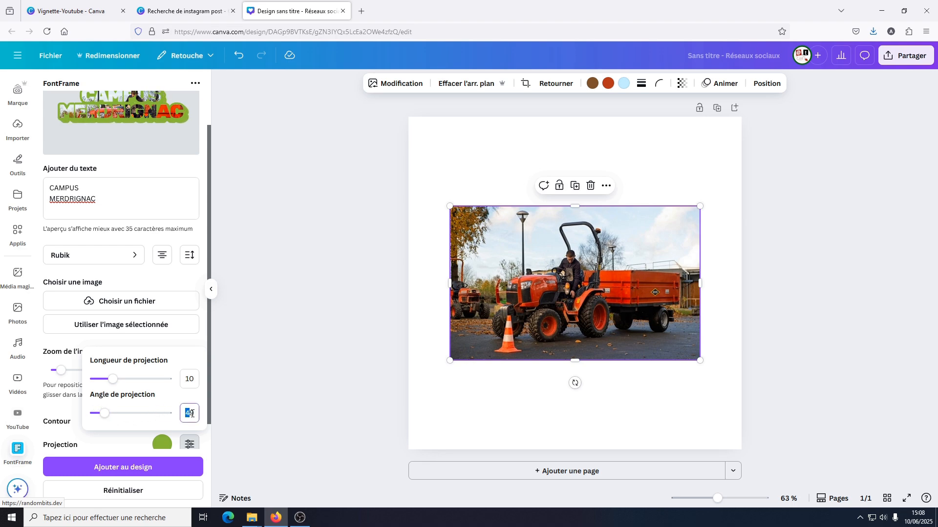
type("45")
key("Return")
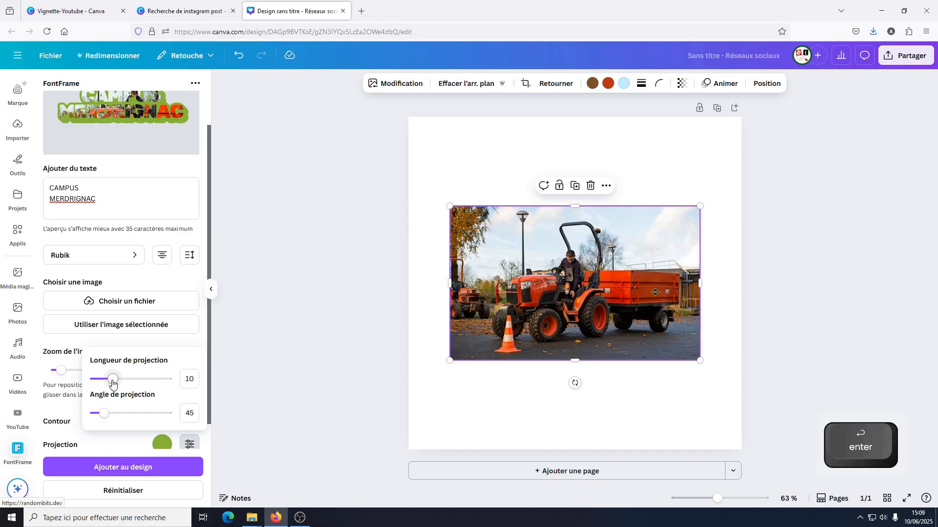
mouse_move(112, 384)
left_mouse_down()
mouse_move(144, 382)
mouse_move(113, 380)
left_mouse_up()
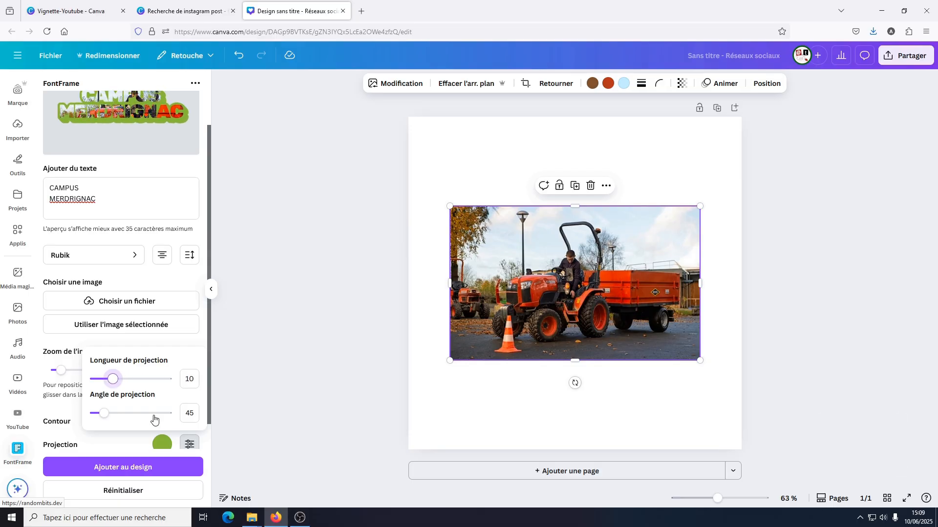
left_click(135, 446)
Try adjusting the lettering's shadow length and check the effect in the preview
scroll(125, 423, "down", 1)
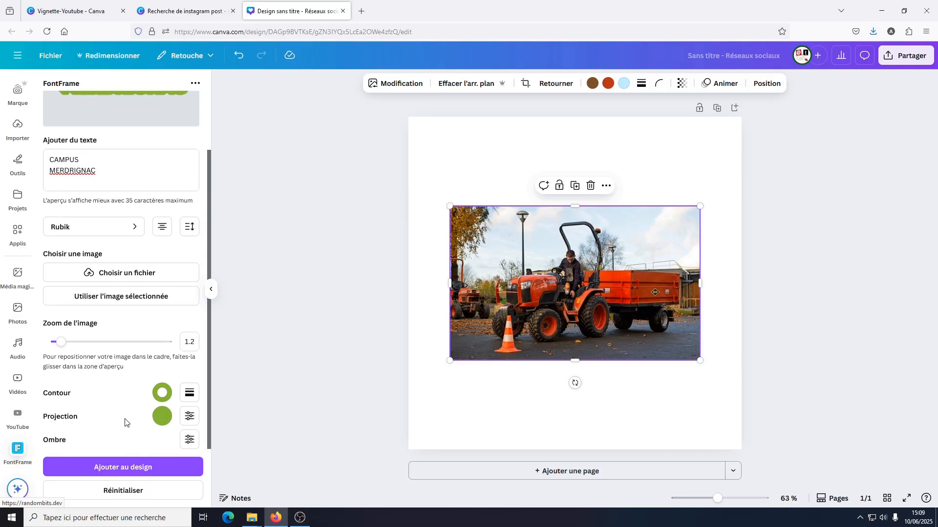
left_click(190, 442)
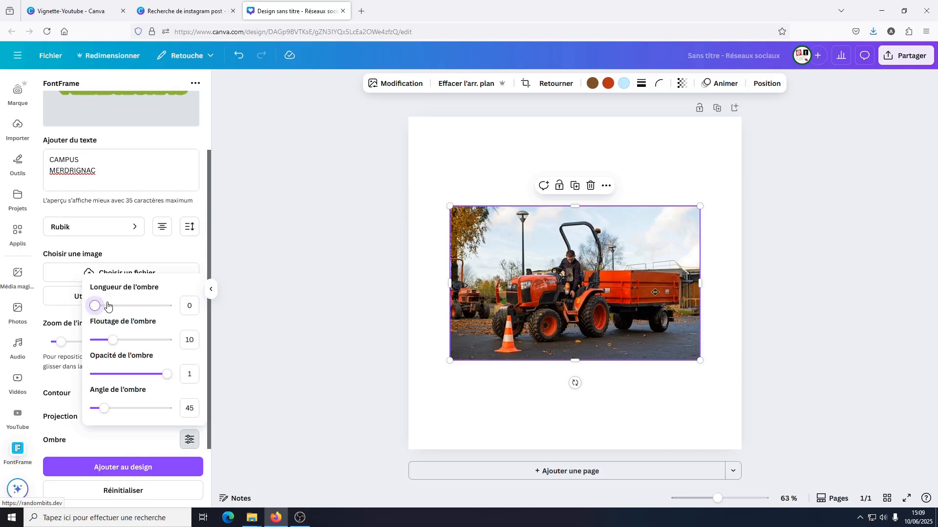
scroll(159, 249, "up", 2)
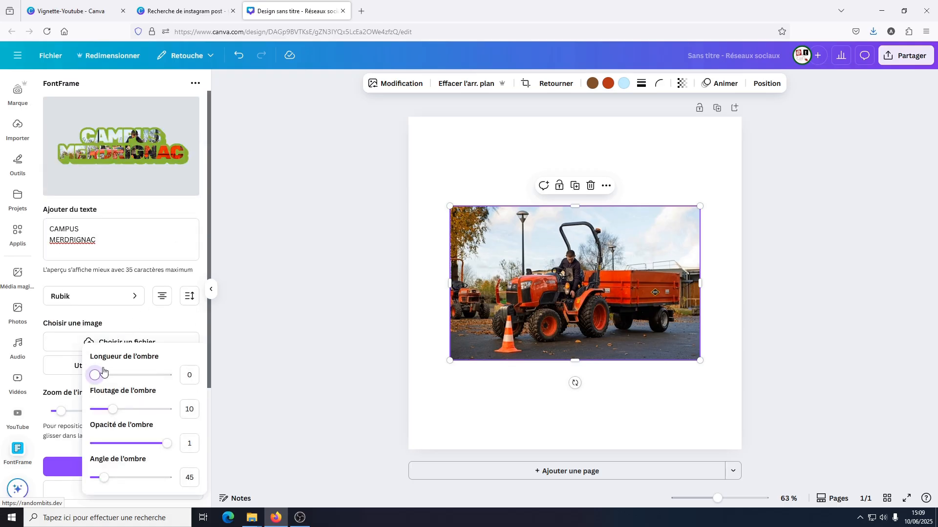
mouse_move(104, 372)
left_mouse_down()
mouse_move(139, 377)
mouse_move(77, 375)
mouse_move(97, 379)
left_mouse_up()
left_click(61, 450)
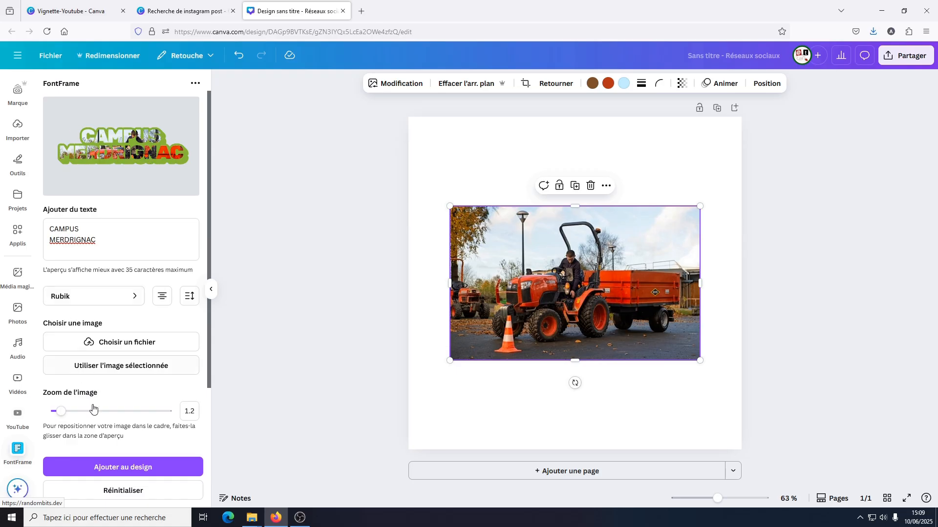
Add the finished CAMPUS MERDRIGNAC lettering to the design
left_click(136, 469)
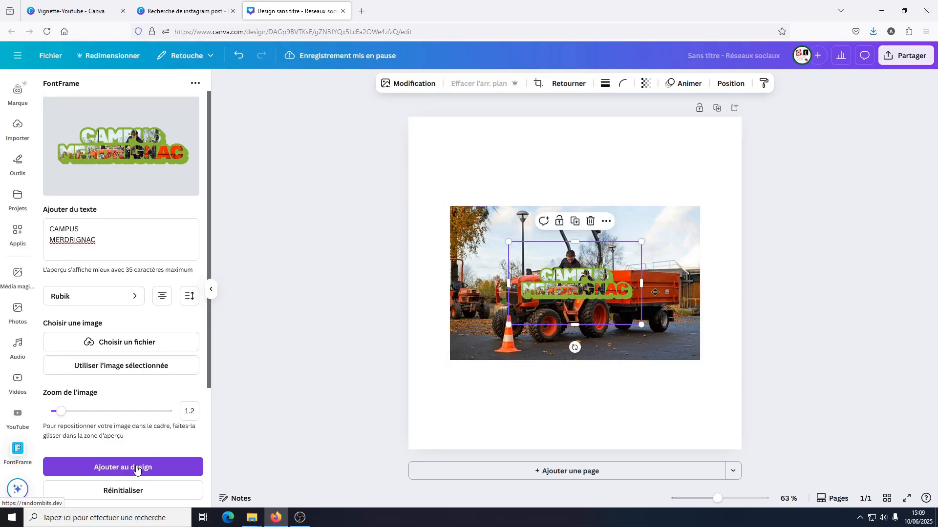
Try enlarging the lettering and positioning it over the tractor photo
left_click_drag(578, 284, 541, 284)
left_click_drag(603, 242, 671, 201)
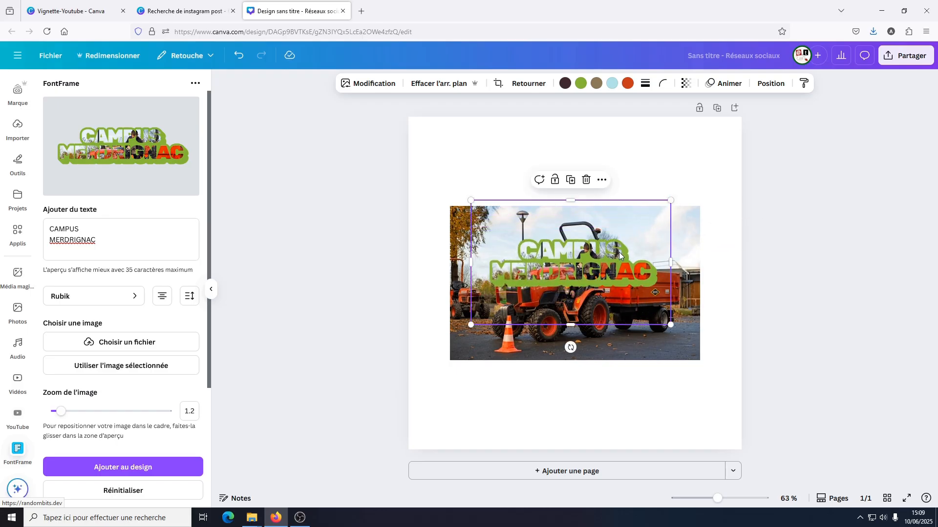
left_click_drag(619, 252, 602, 274)
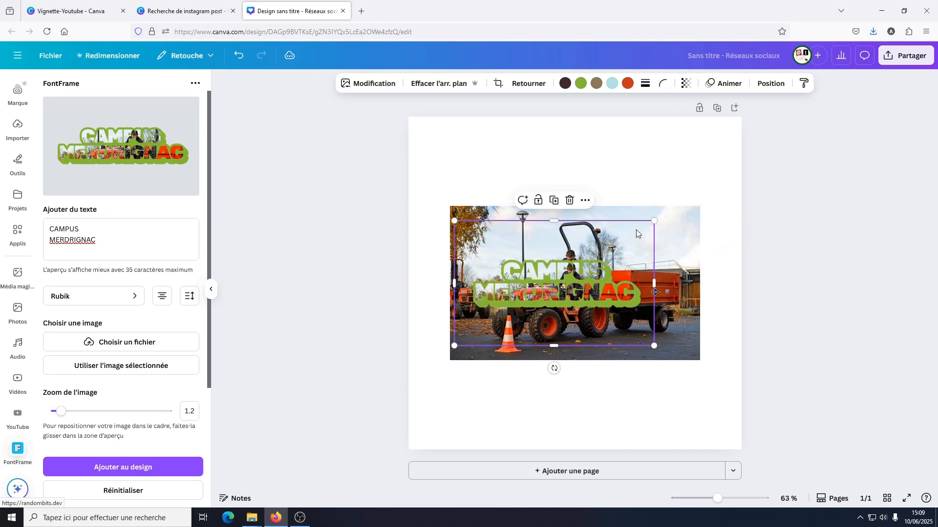
left_click_drag(653, 220, 677, 177)
Undo the resizing and moving of the lettering on the page
key("ctrl+z")
key("ctrl+z")
key("ctrl+z")
Delete the tractor photo from the page, keeping only the lettering
scroll(677, 176, "up", 3)
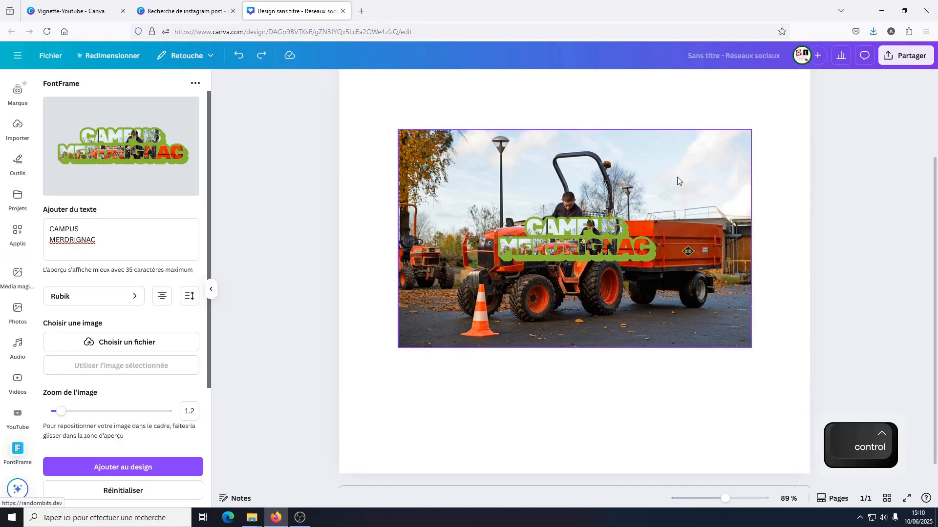
key("Delete")
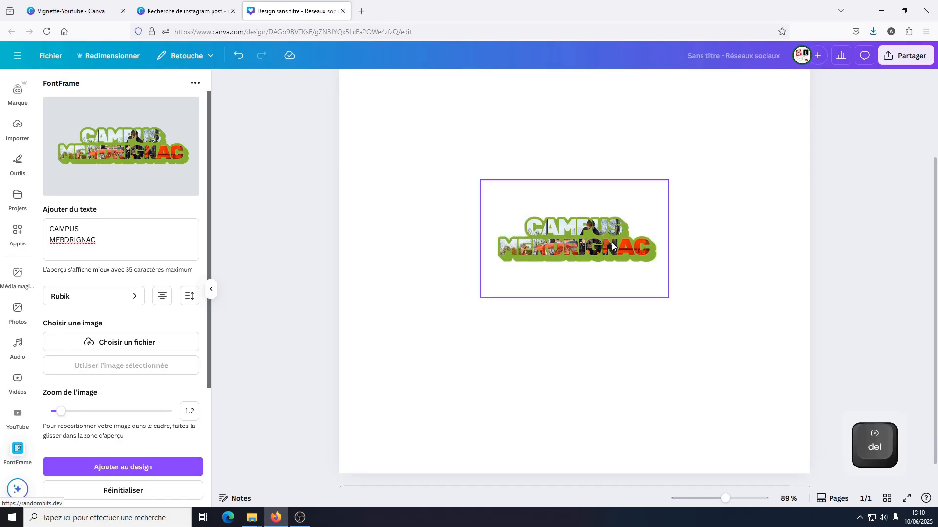
Enlarge the CAMPUS MERDRIGNAC lettering to most of the page width and centre it horizontally in the page's upper half
left_click_drag(611, 243, 556, 186)
left_click_drag(608, 233, 765, 331)
left_click_drag(710, 258, 689, 249)
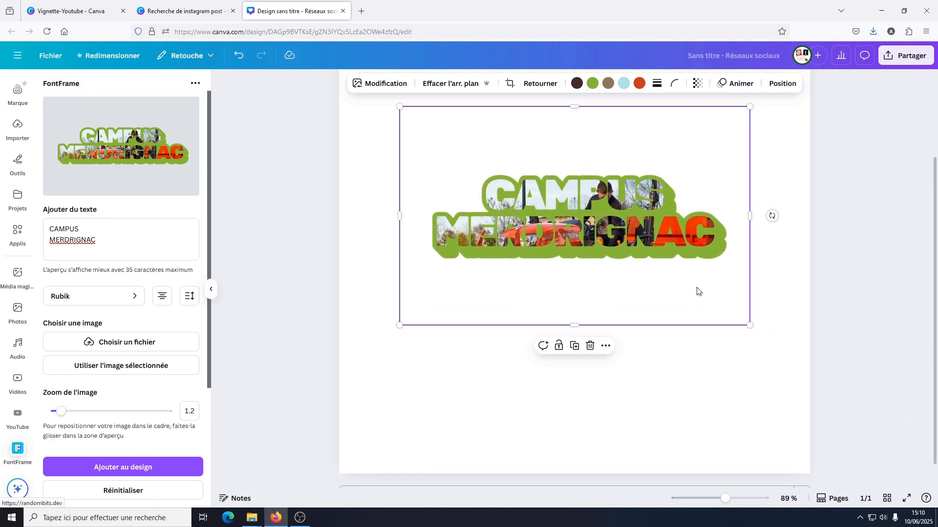
left_click(704, 355)
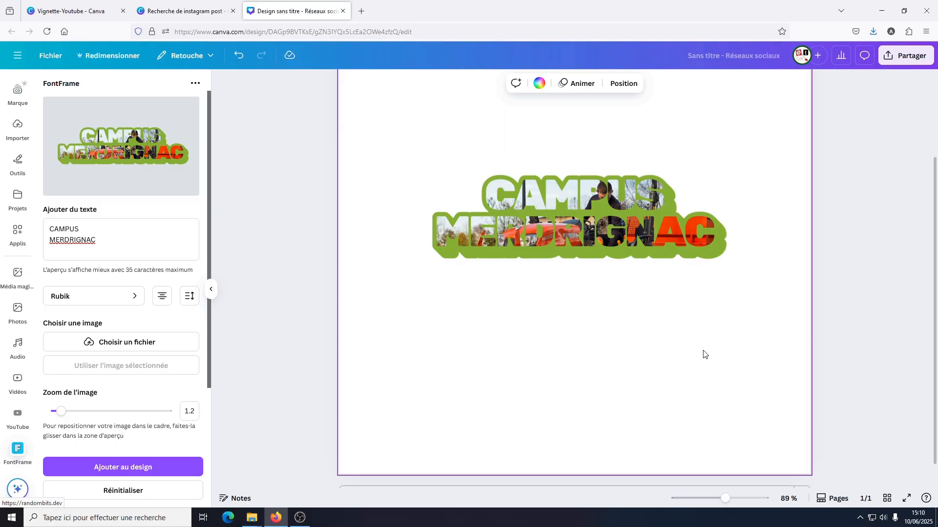